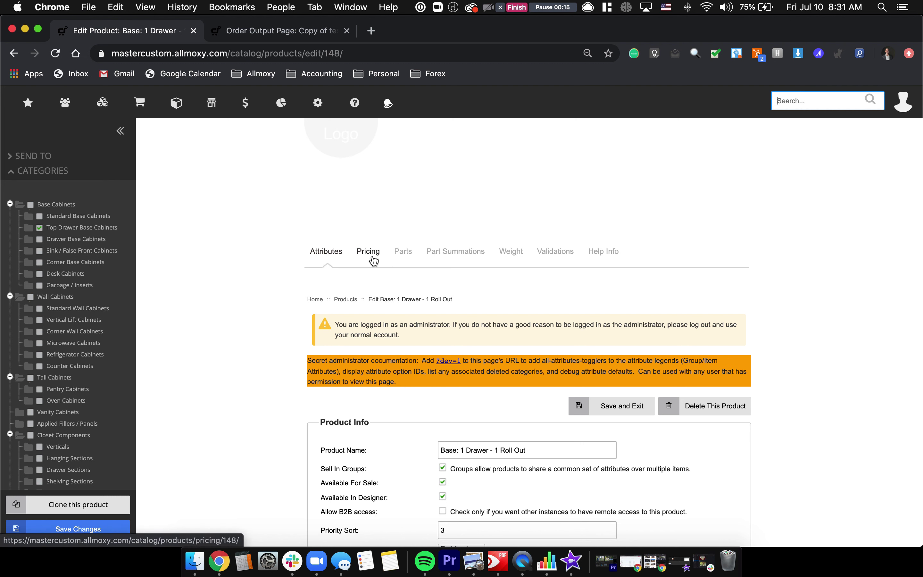
- Open the product's Parts page and review the list of part display names
left_click(404, 254)
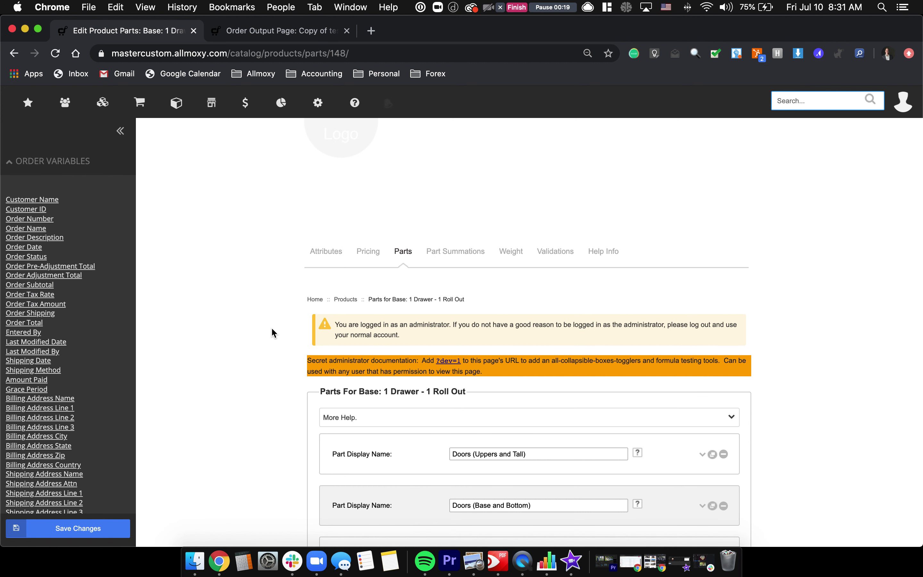
scroll(243, 322, "down", 3)
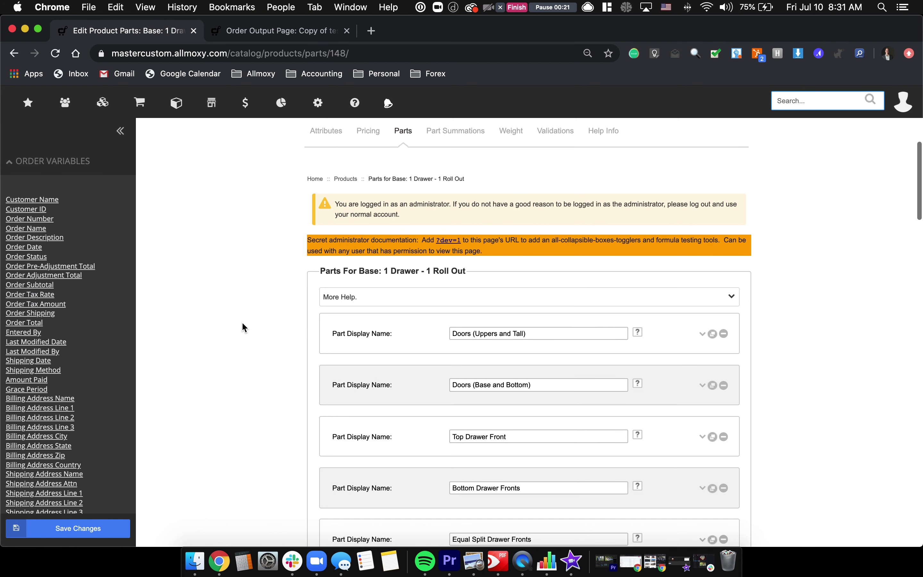
scroll(243, 324, "down", 2)
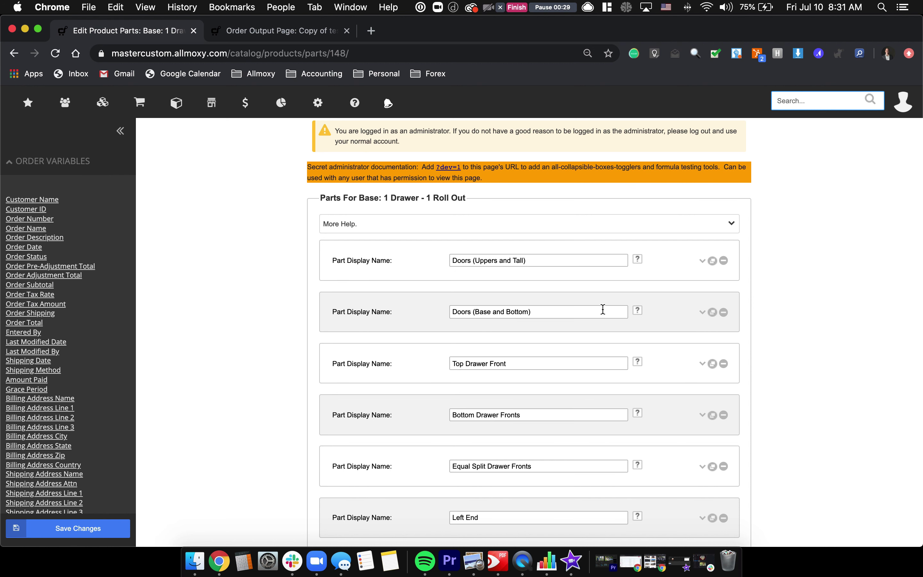
scroll(281, 332, "down", 5)
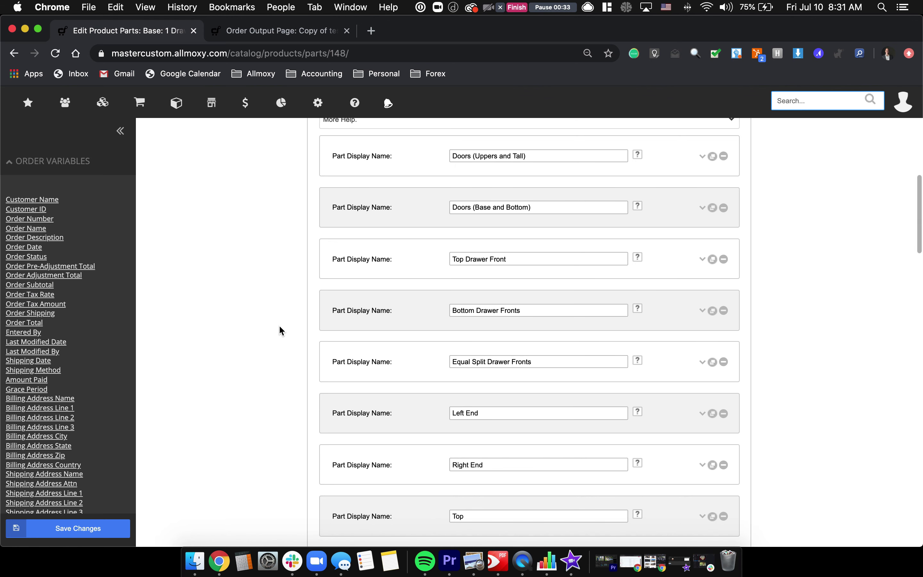
scroll(280, 329, "down", 2)
scroll(280, 328, "up", 4)
scroll(280, 327, "up", 1)
scroll(279, 327, "down", 10)
scroll(280, 327, "up", 10)
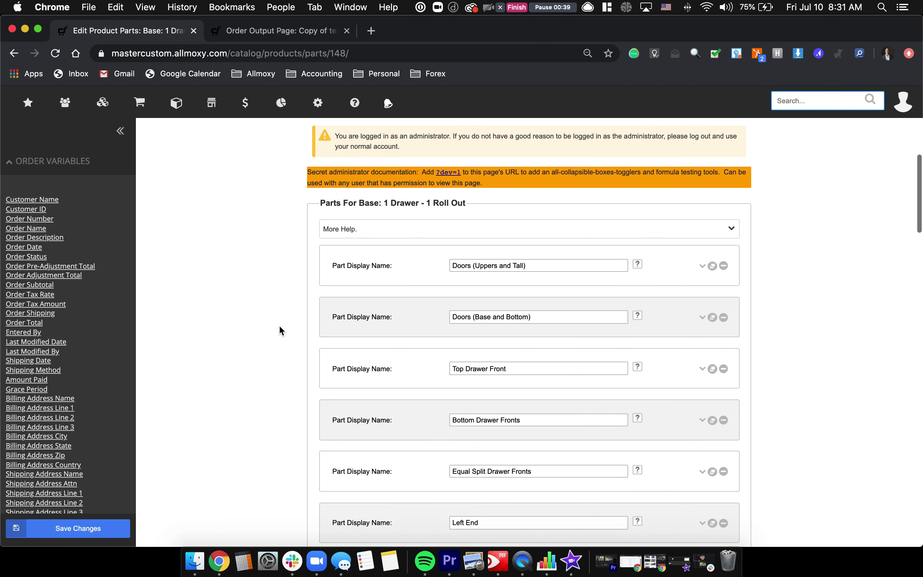
- Expand the Doors (Uppers and Tall) part, focus its export formula, and collapse the order variables list
left_click(703, 266)
scroll(836, 292, "down", 1)
scroll(834, 289, "down", 3)
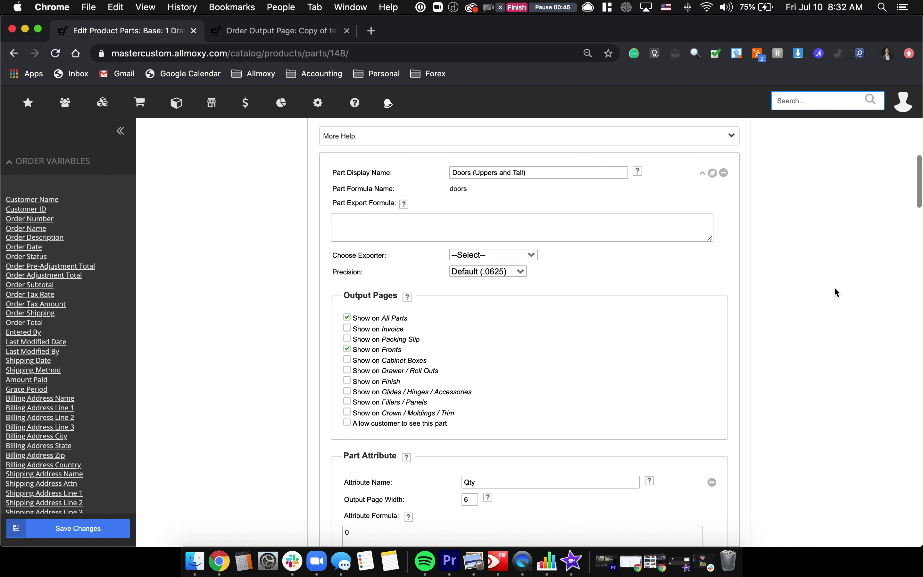
left_click(382, 228)
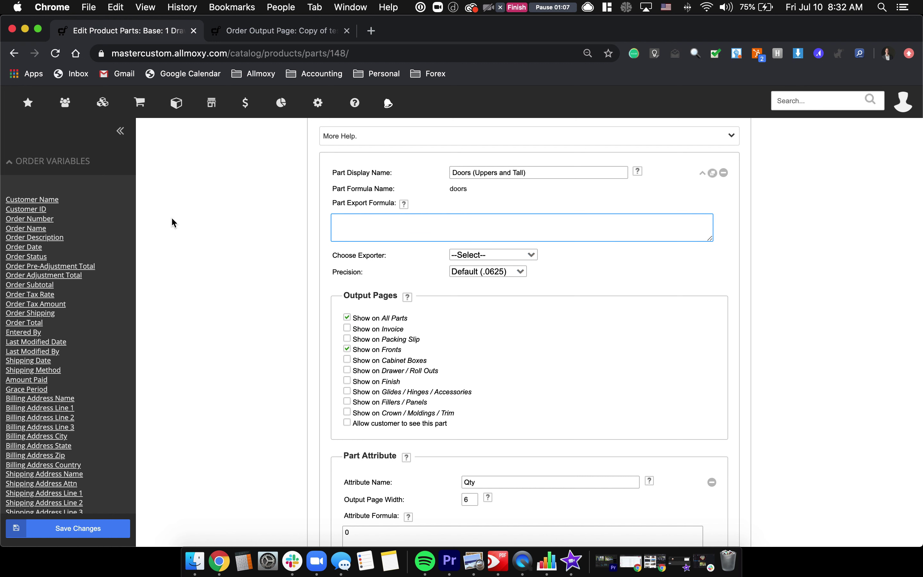
left_click(58, 162)
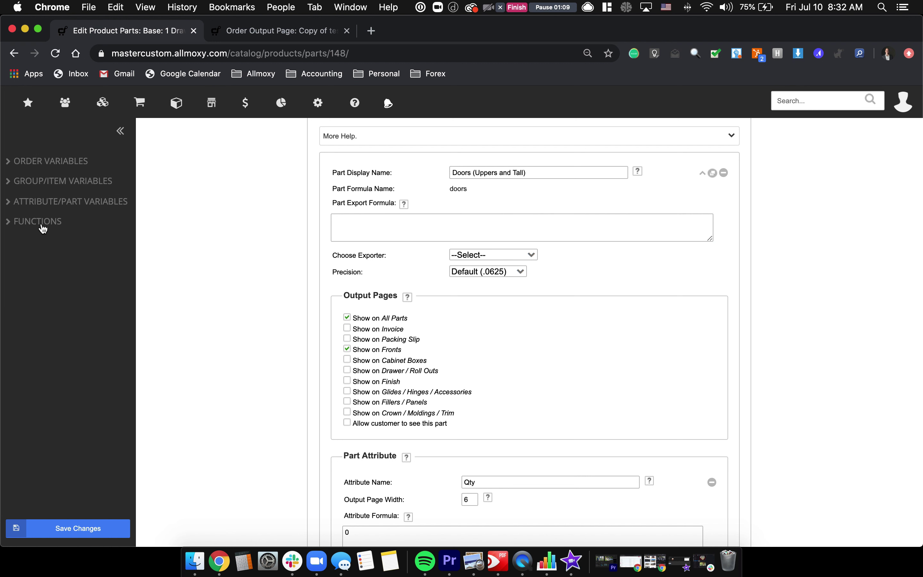
- View the available exporters for the Doors (Uppers and Tall) part, keep none selected, and review its output page settings
left_click(492, 255)
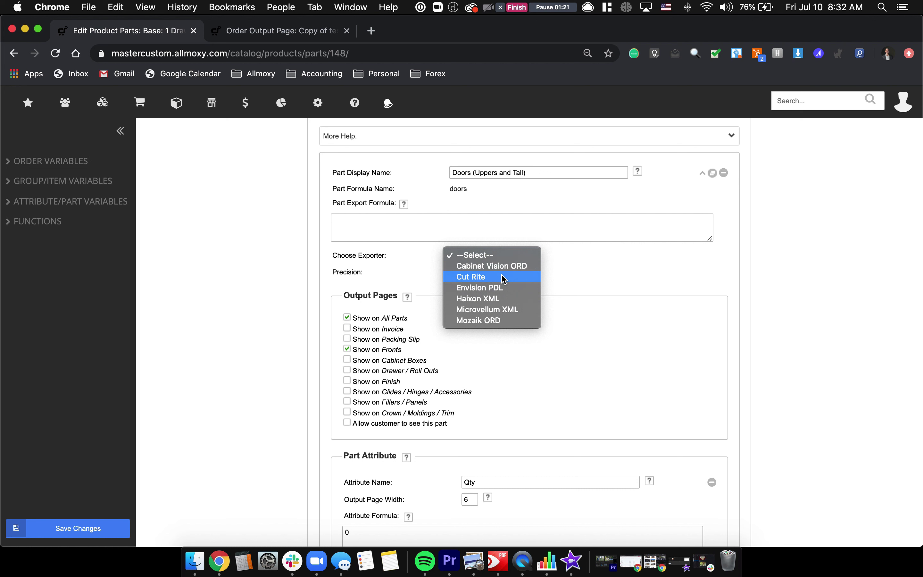
left_click(288, 259)
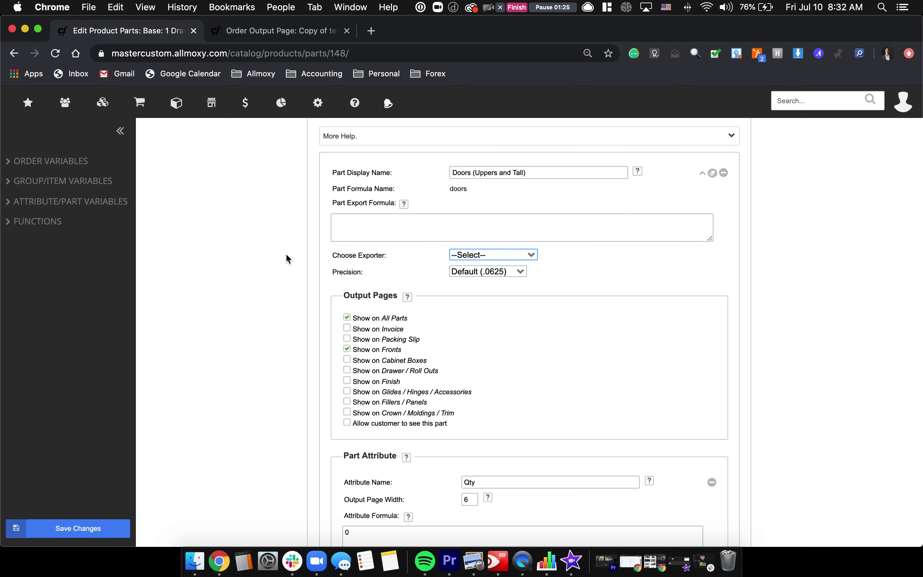
scroll(288, 259, "down", 1)
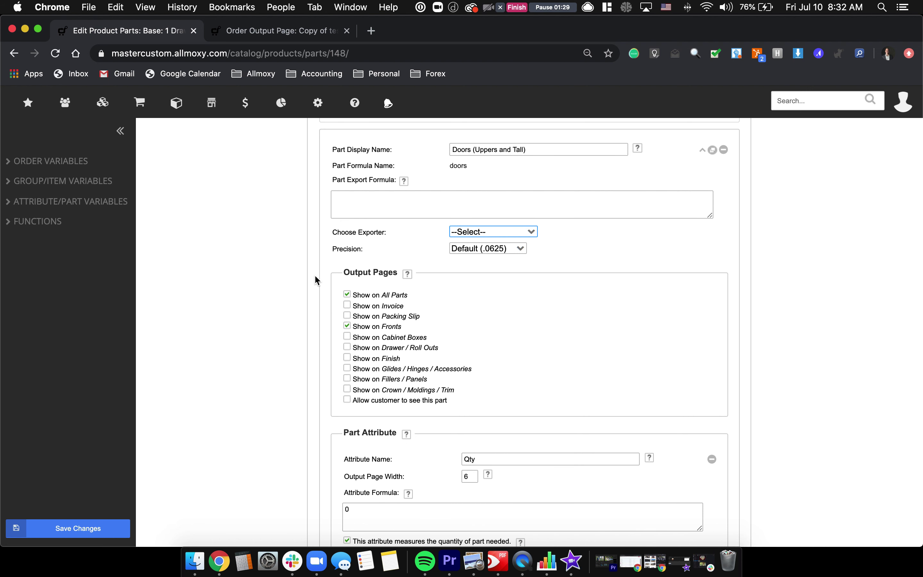
scroll(314, 274, "down", 2)
scroll(314, 274, "down", 3)
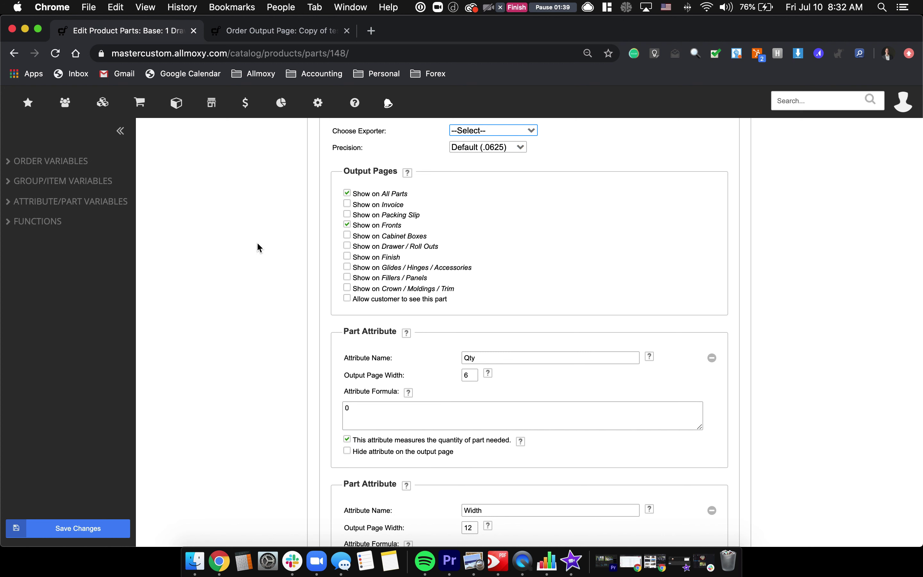
- Switch to the order output page and view the Fronts part list with its door quantities, widths and heights
left_click(267, 32)
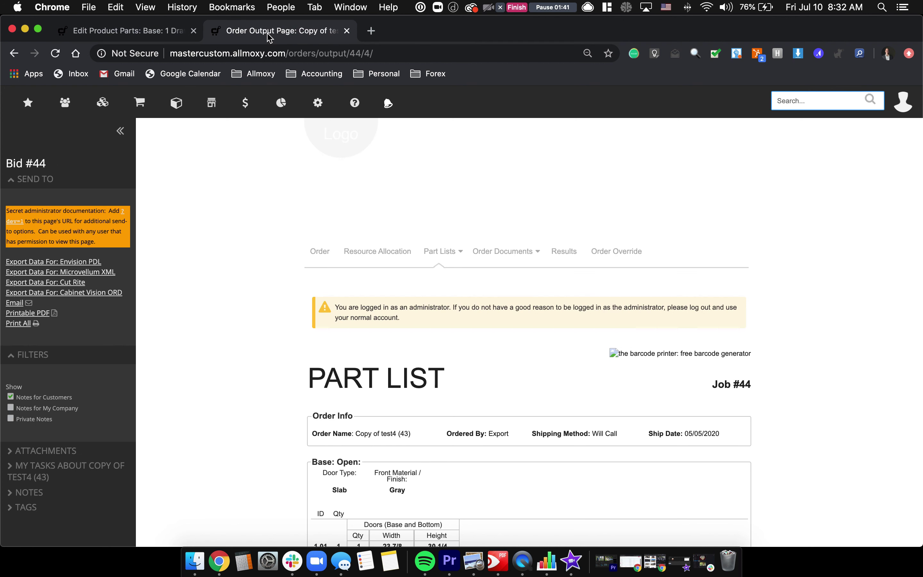
scroll(267, 304, "down", 5)
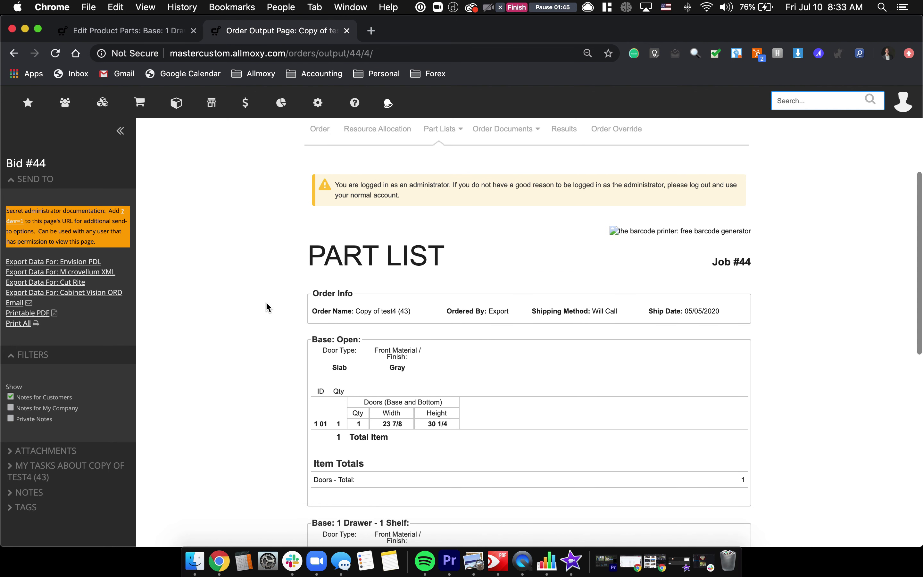
left_click(442, 129)
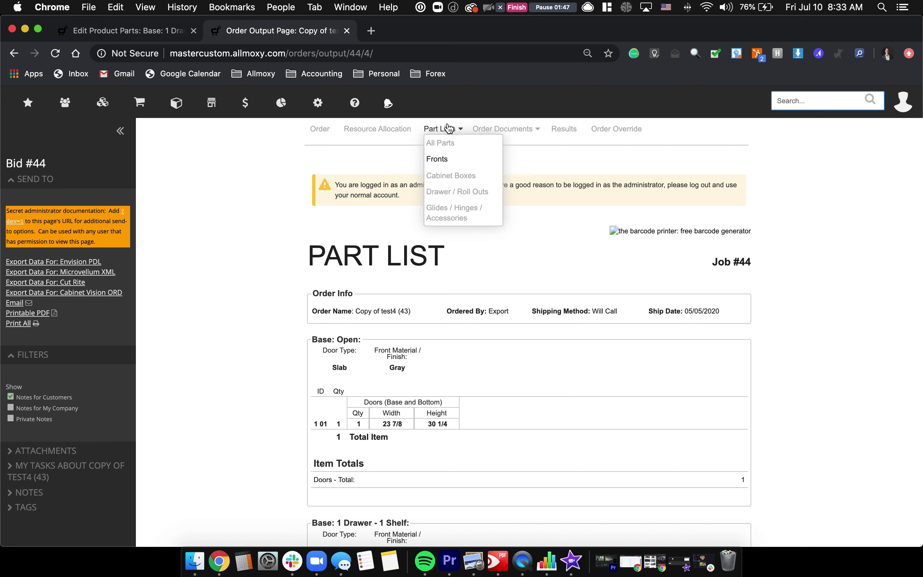
left_click(439, 160)
scroll(256, 381, "down", 5)
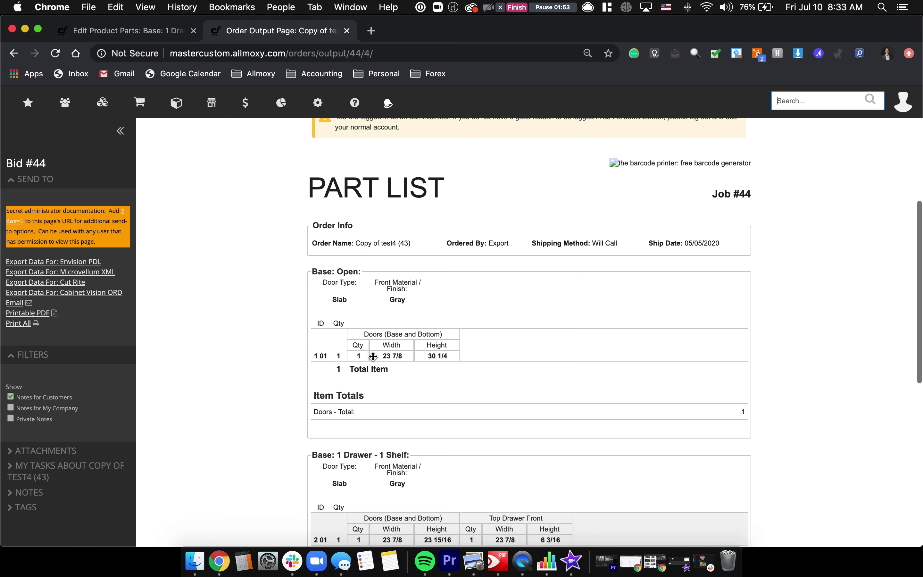
- Return to the product's parts and enlarge the Width attribute formula of Doors (Uppers and Tall) to read it in full
left_click(164, 36)
scroll(252, 300, "down", 3)
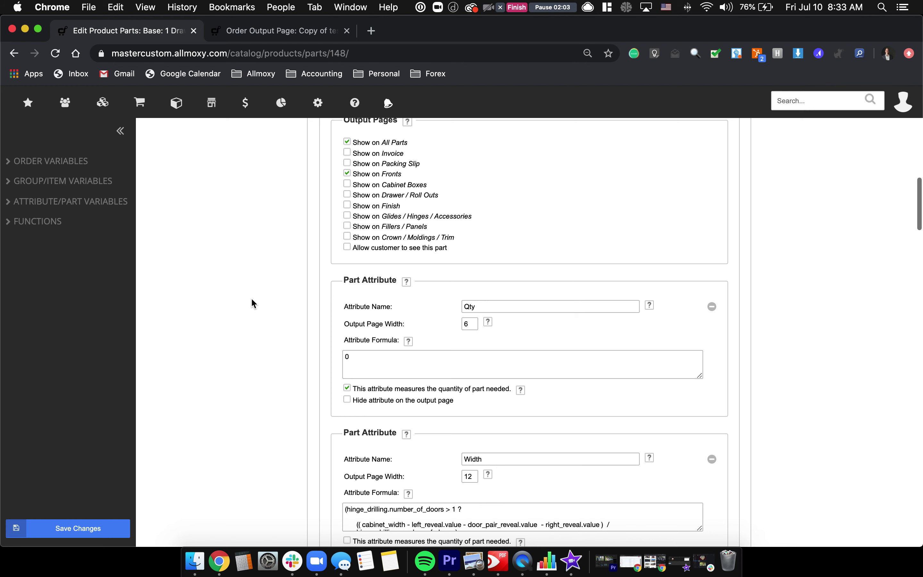
scroll(252, 302, "down", 5)
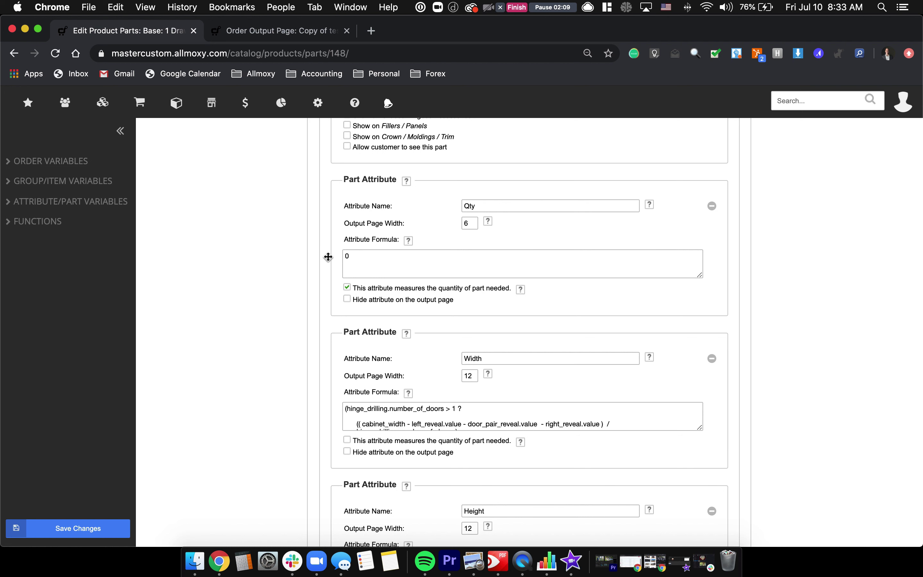
scroll(245, 340, "down", 5)
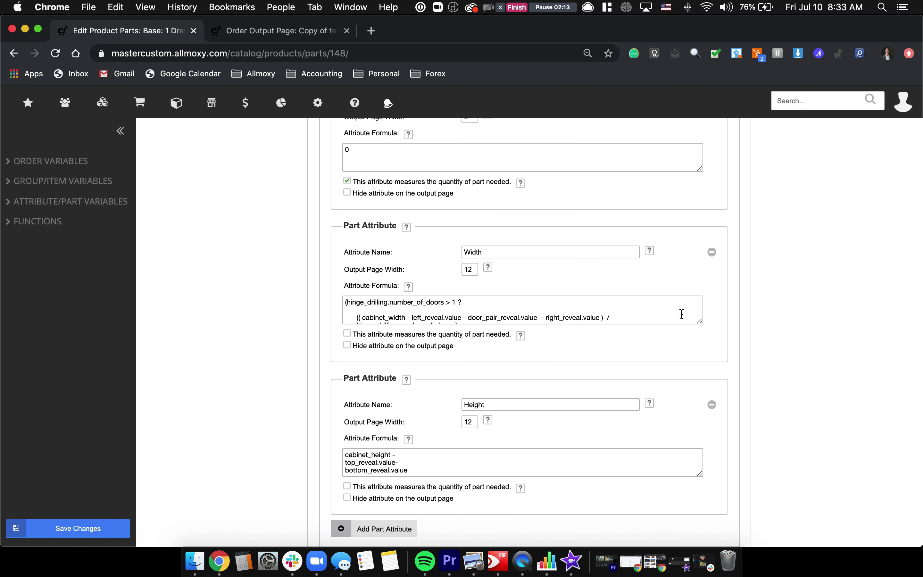
left_click_drag(700, 322, 717, 444)
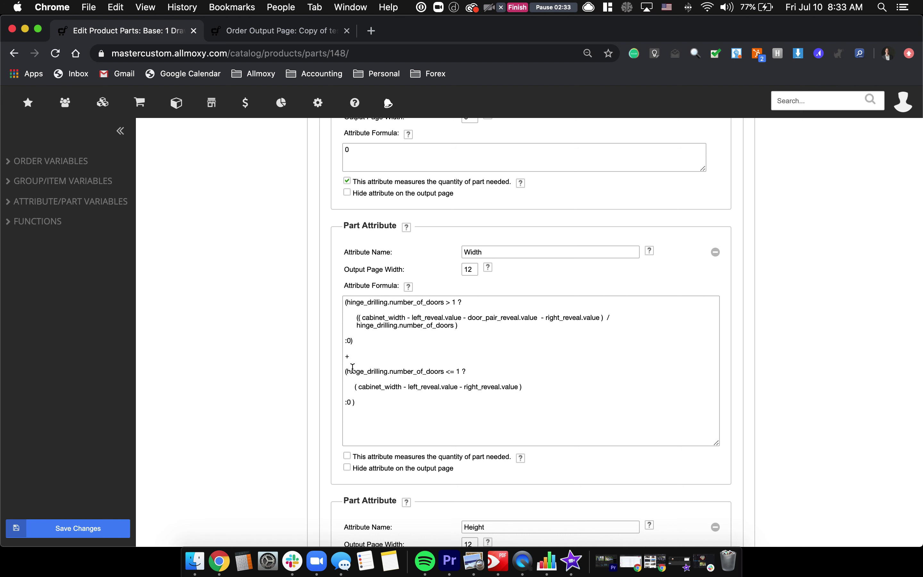
- Review the Height attribute and enlarge the supply formula linked to door_material_finish for Doors (Uppers and Tall)
scroll(296, 419, "down", 10)
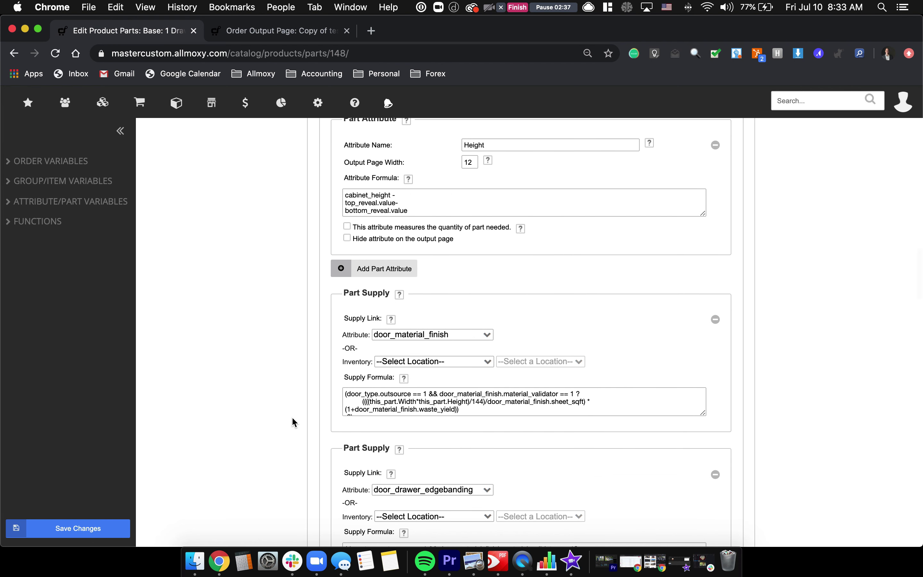
scroll(292, 419, "down", 3)
scroll(293, 418, "up", 4)
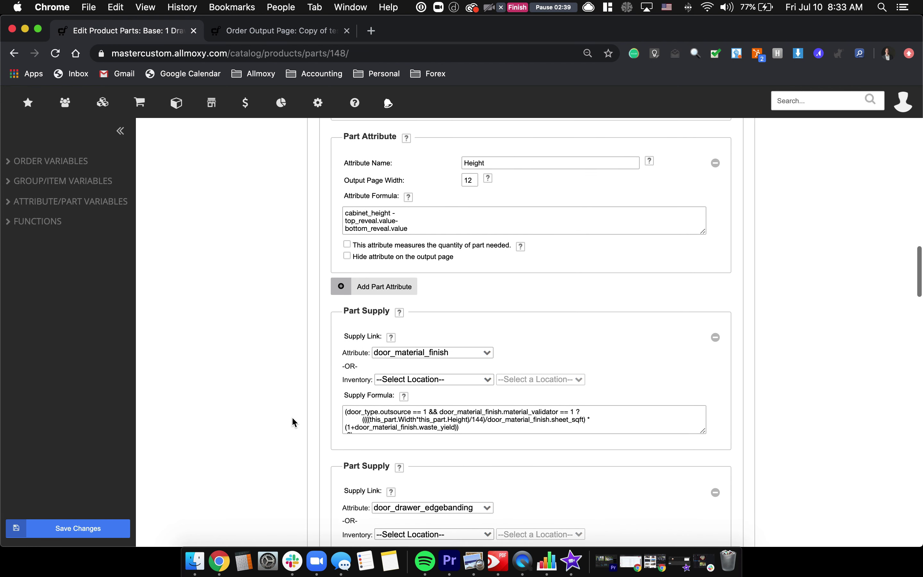
scroll(293, 418, "down", 5)
scroll(293, 419, "down", 2)
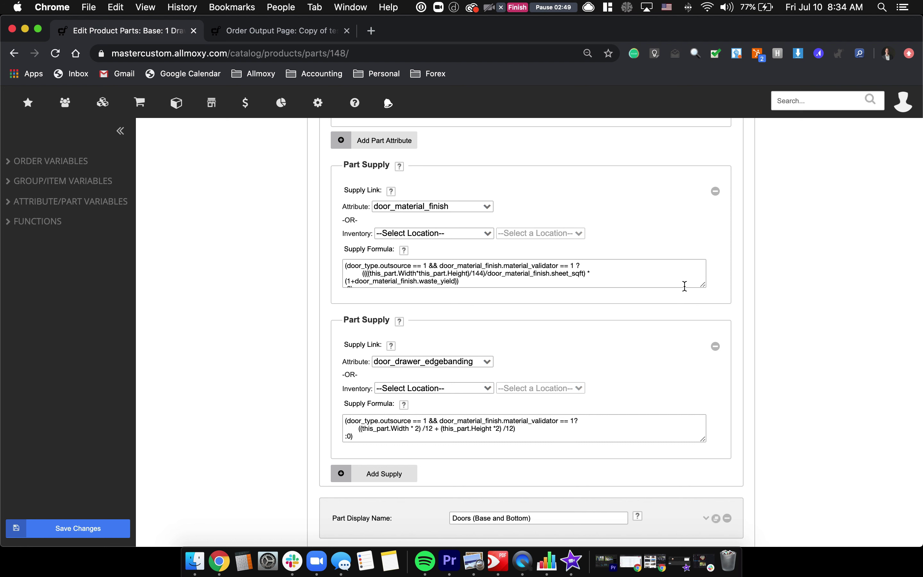
left_click_drag(704, 287, 702, 375)
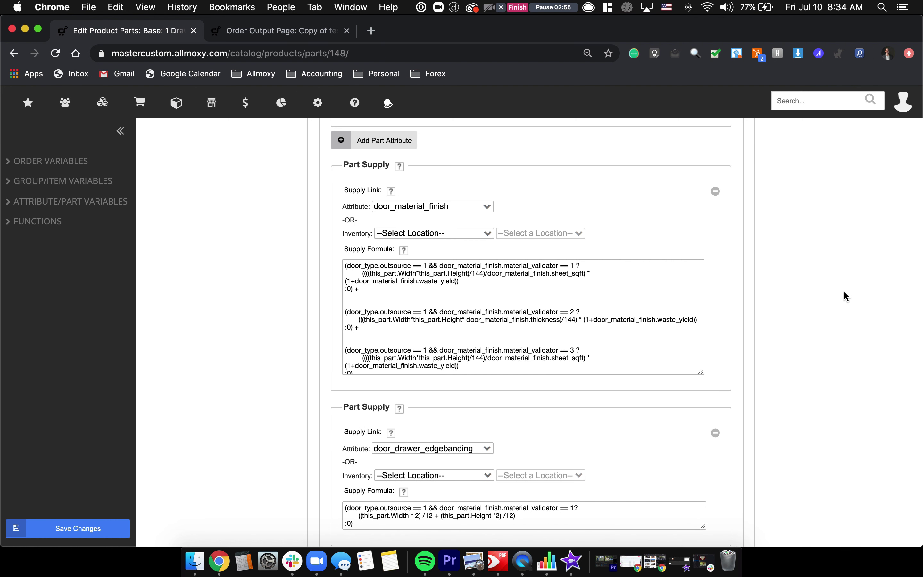
- Read the door_material_finish supply formula to its end and examine the door_drawer_edgebanding supply
scroll(845, 292, "down", 4)
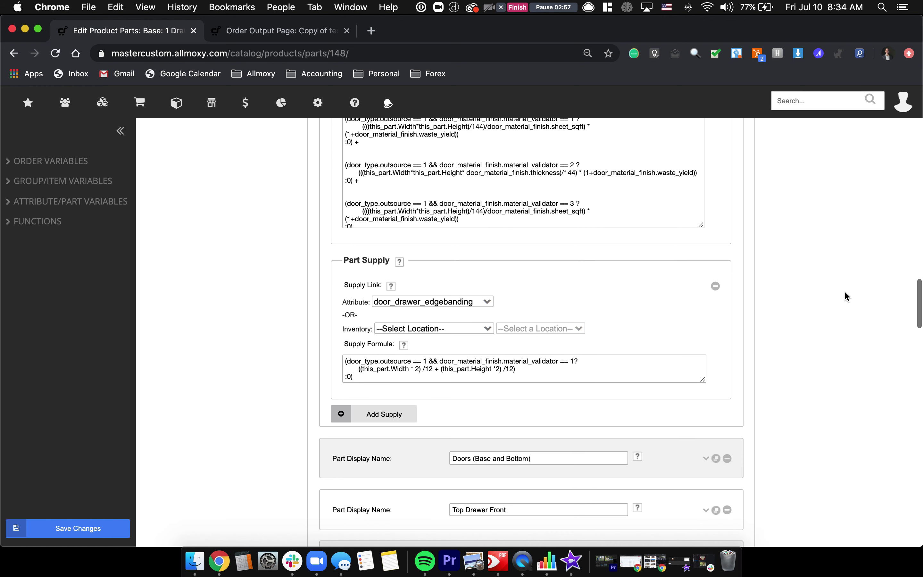
scroll(630, 303, "up", 3)
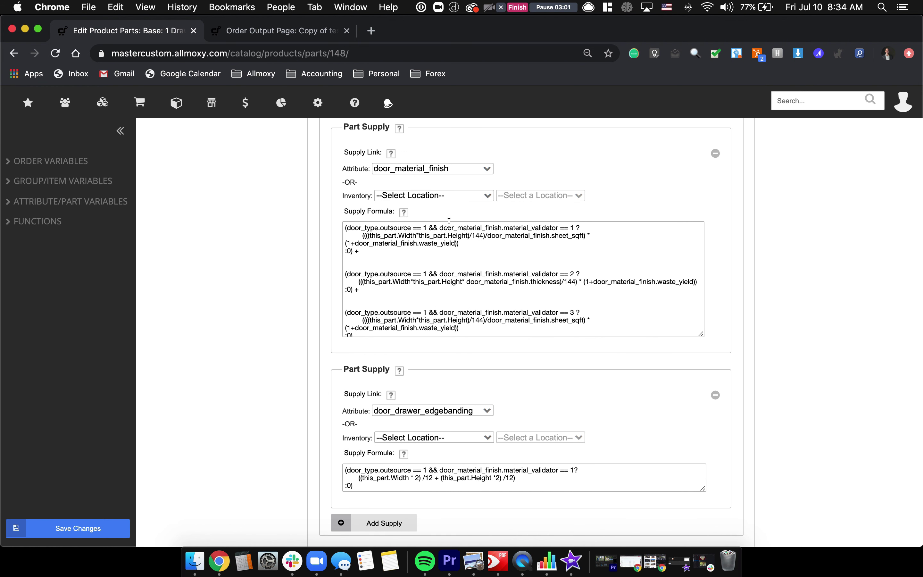
scroll(446, 226, "down", 2)
scroll(234, 400, "down", 3)
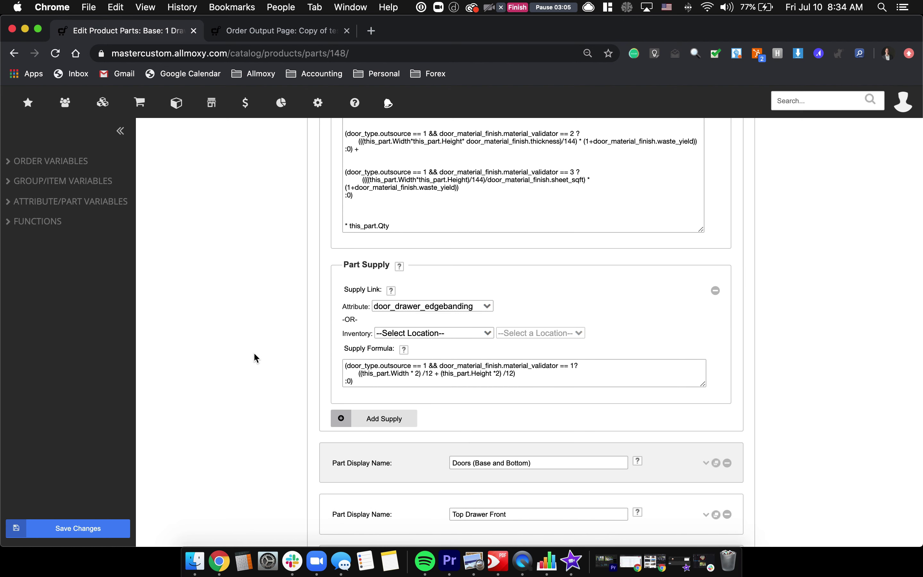
- Collapse the details of the Doors (Uppers and Tall) part
scroll(255, 354, "up", 15)
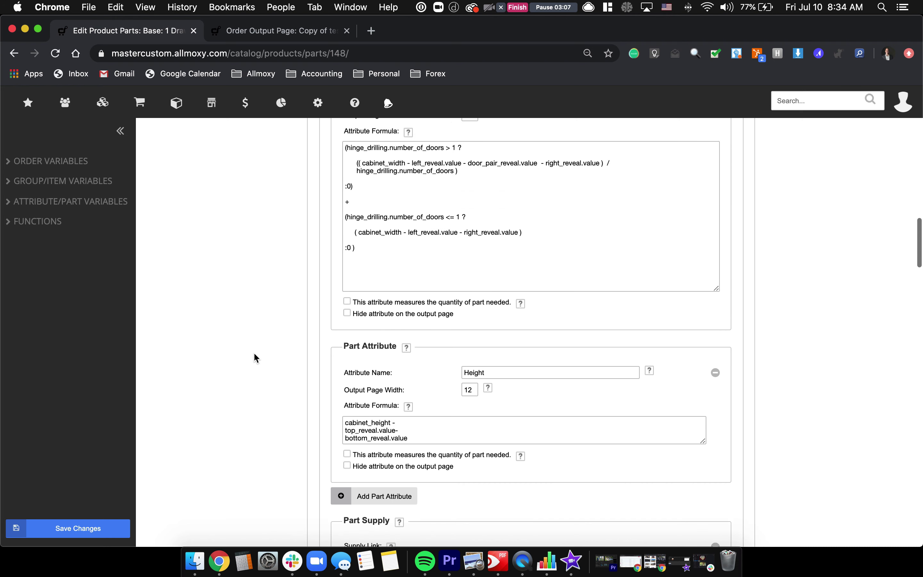
scroll(254, 354, "up", 14)
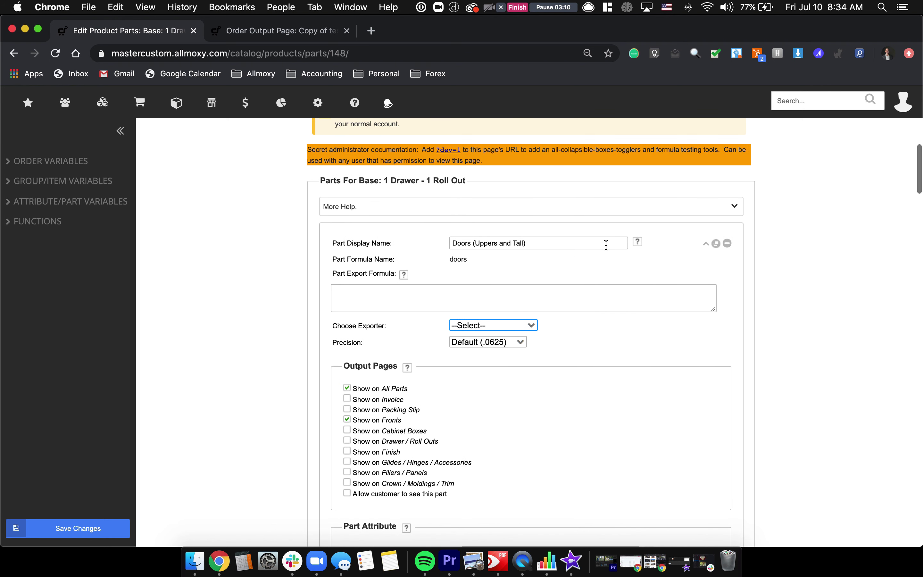
left_click(705, 244)
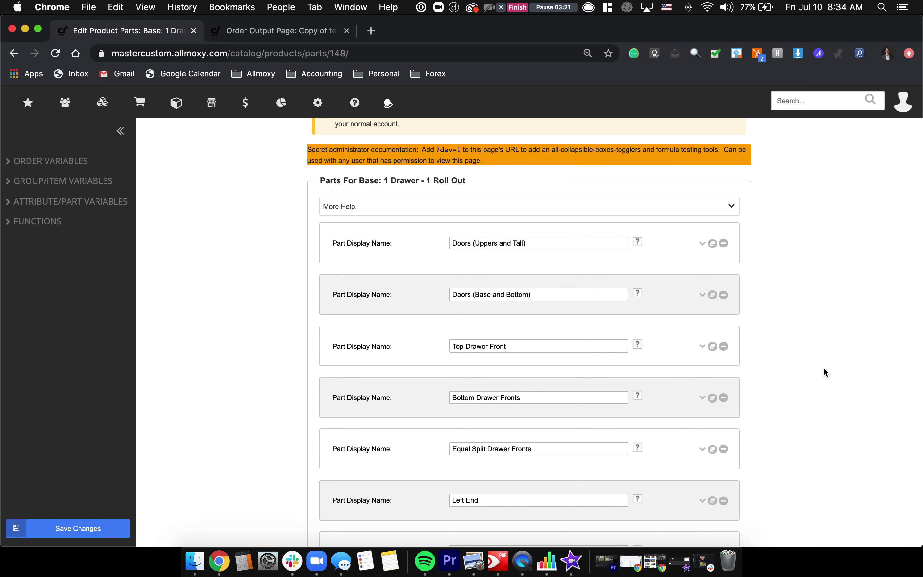
- Examine the collapsed list of cabinet parts, from the doors and drawer fronts to the drawer boxes, roll outs and glides
scroll(824, 370, "down", 6)
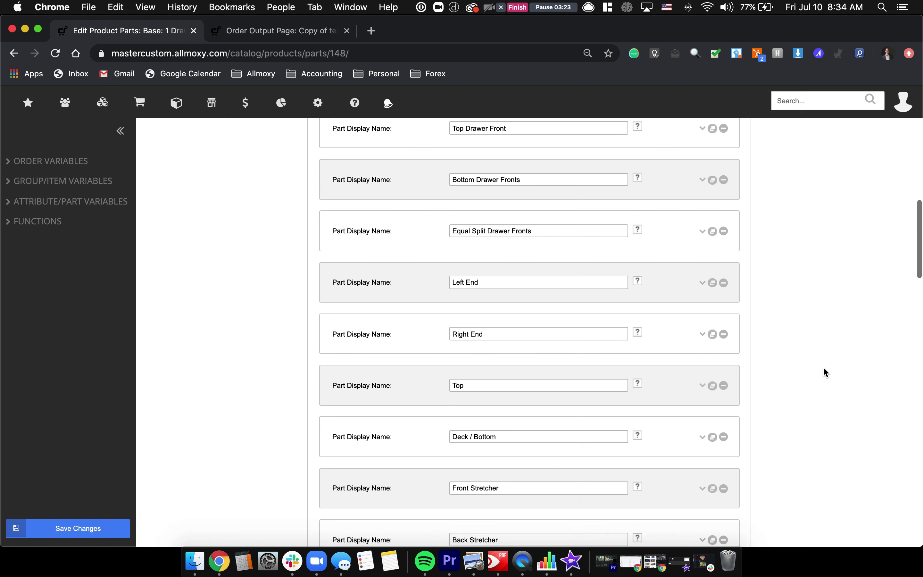
scroll(823, 368, "down", 1)
scroll(824, 368, "down", 1)
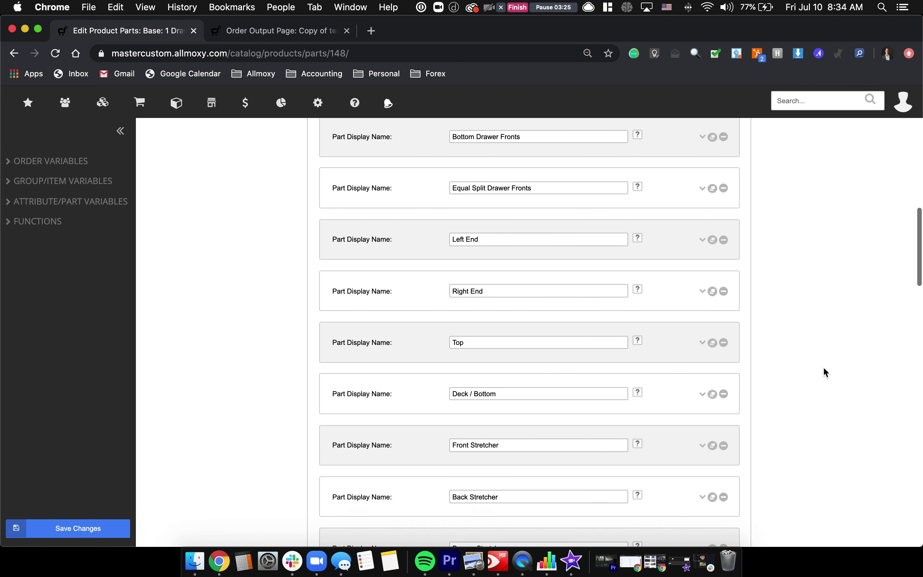
scroll(824, 372, "down", 7)
scroll(824, 372, "up", 2)
scroll(824, 368, "up", 15)
scroll(824, 368, "down", 2)
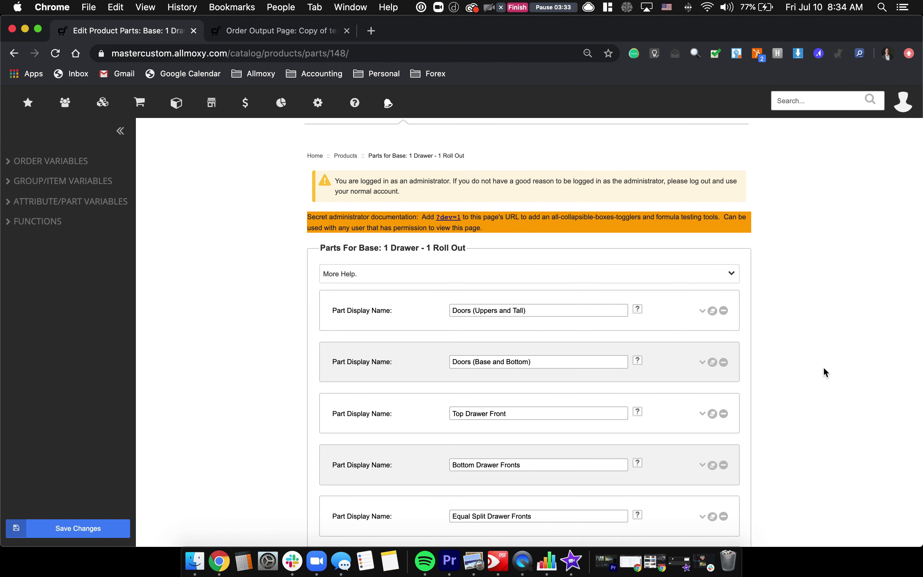
scroll(824, 368, "up", 3)
scroll(824, 369, "down", 5)
scroll(824, 368, "down", 10)
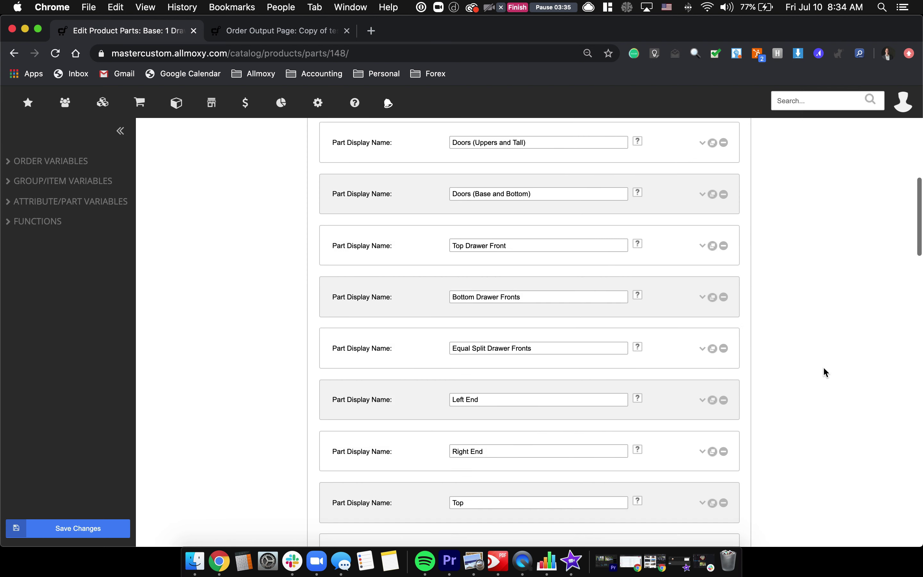
scroll(824, 368, "down", 7)
scroll(824, 369, "down", 4)
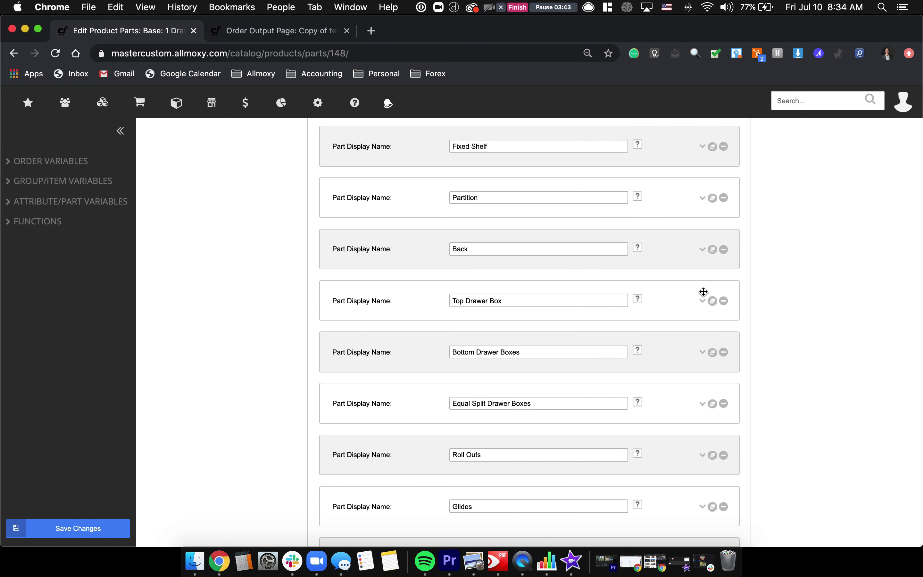
- Expand the Roll Outs part and inspect the formula of its Qty attribute
scroll(822, 411, "down", 1)
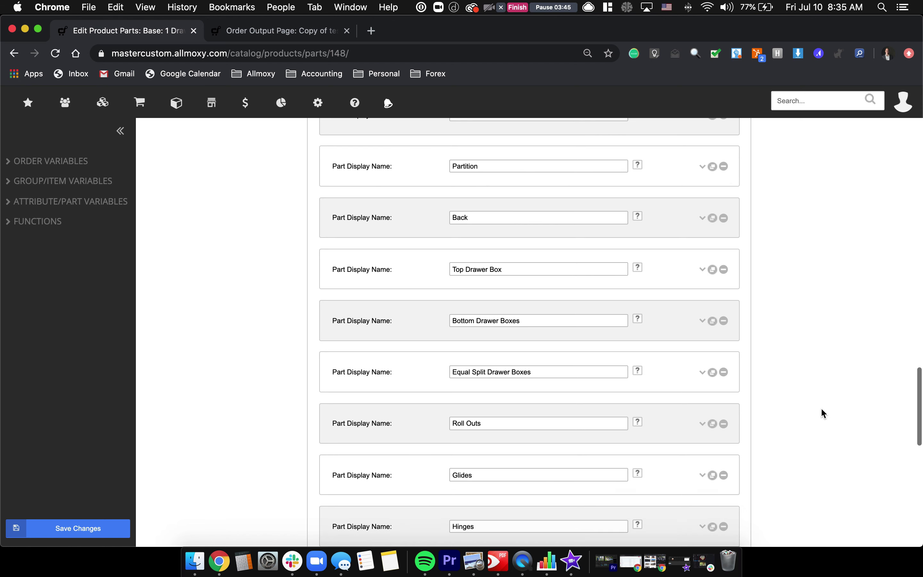
scroll(820, 410, "down", 3)
left_click(701, 337)
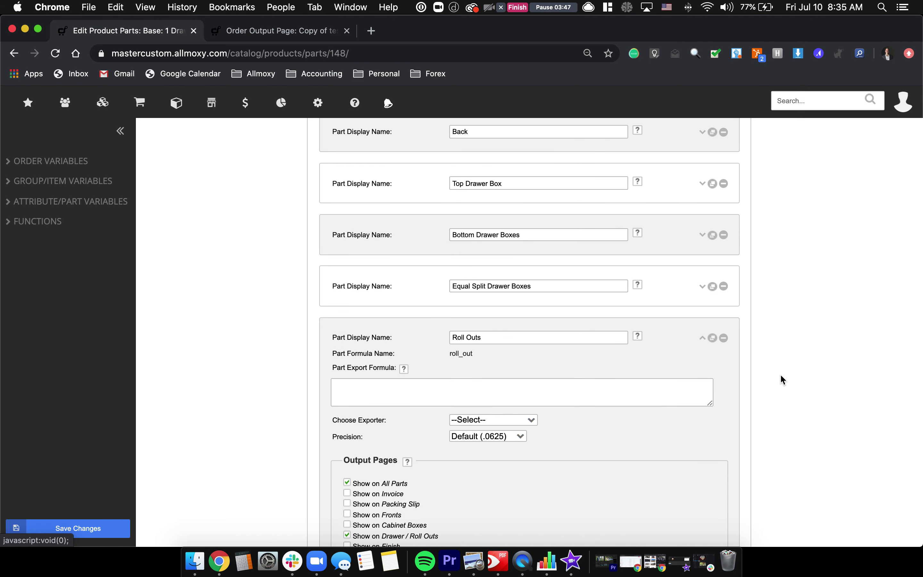
scroll(780, 373, "down", 10)
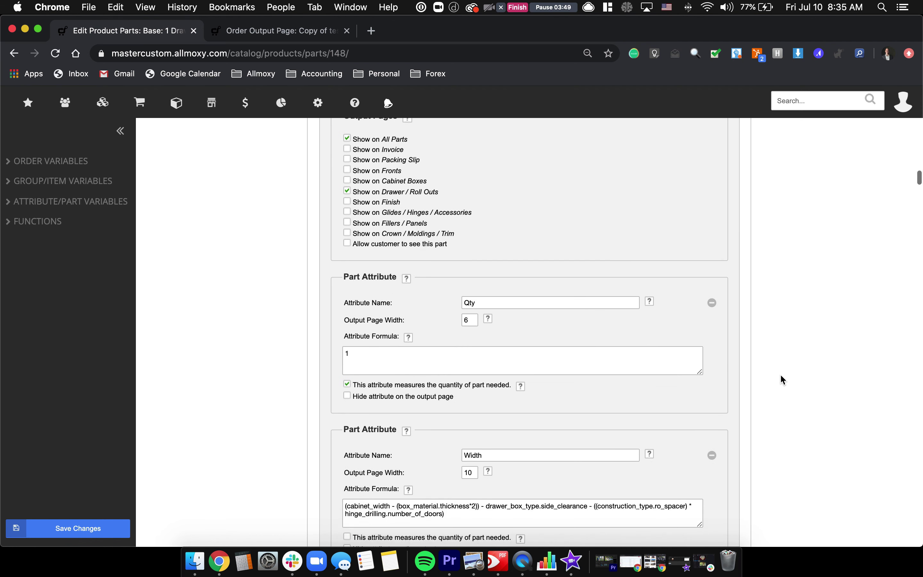
left_click(355, 351)
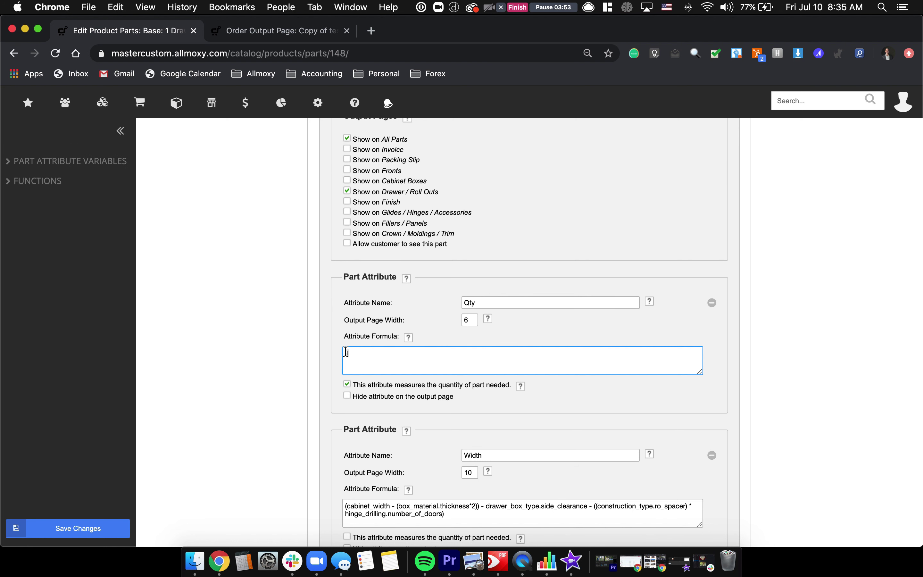
left_click(276, 372)
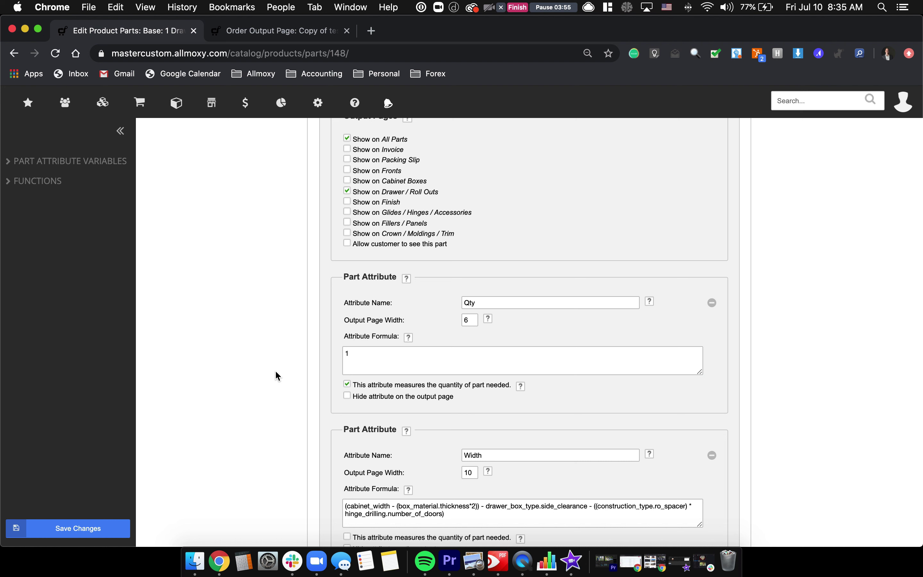